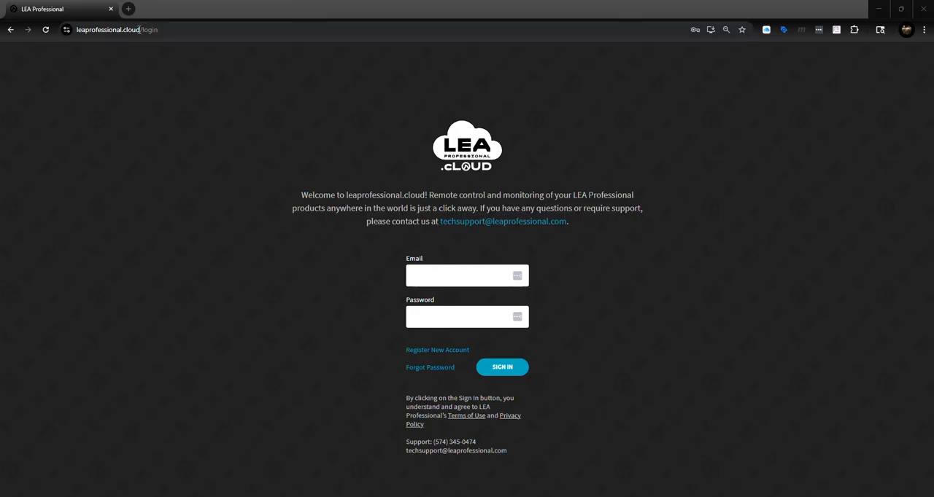
{"action": "left_click_drag", "start_coordinate": [140, 29], "coordinate": [45, 33]}
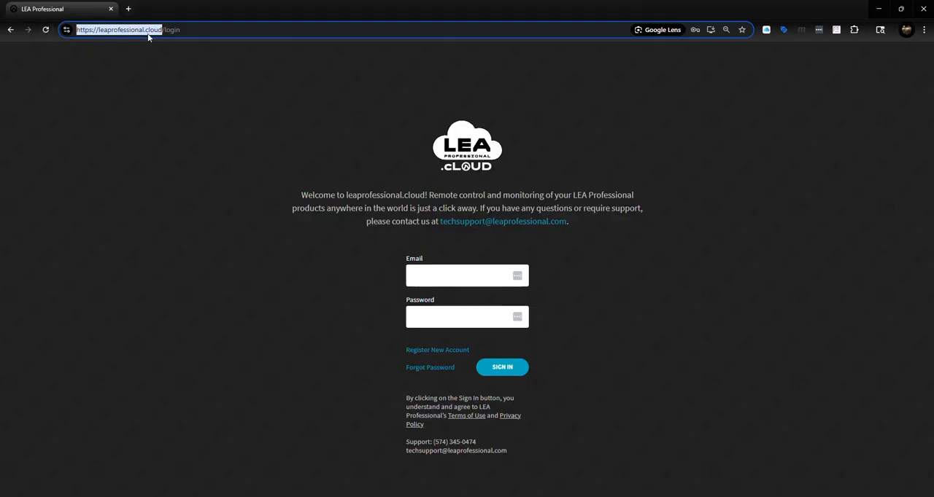
{"action": "left_click", "coordinate": [332, 141]}
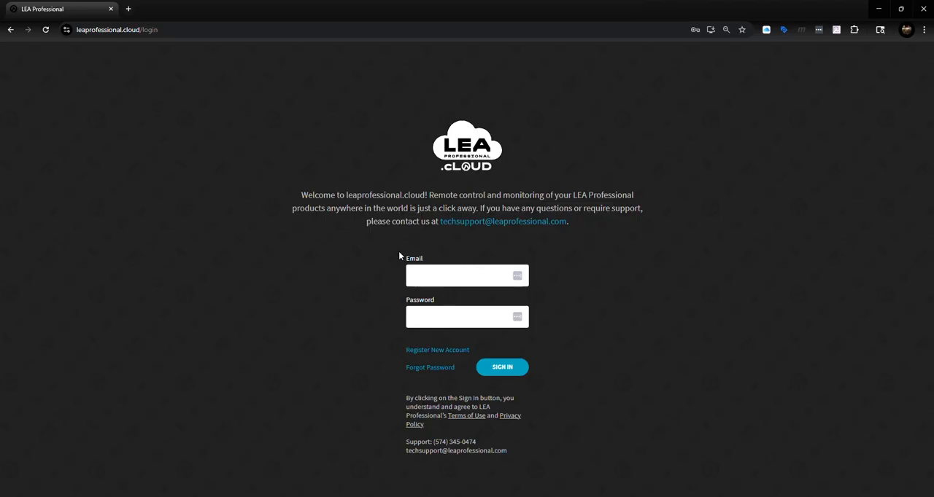
Open the new account registration form and enter the account's email address.
{"action": "left_click", "coordinate": [435, 353]}
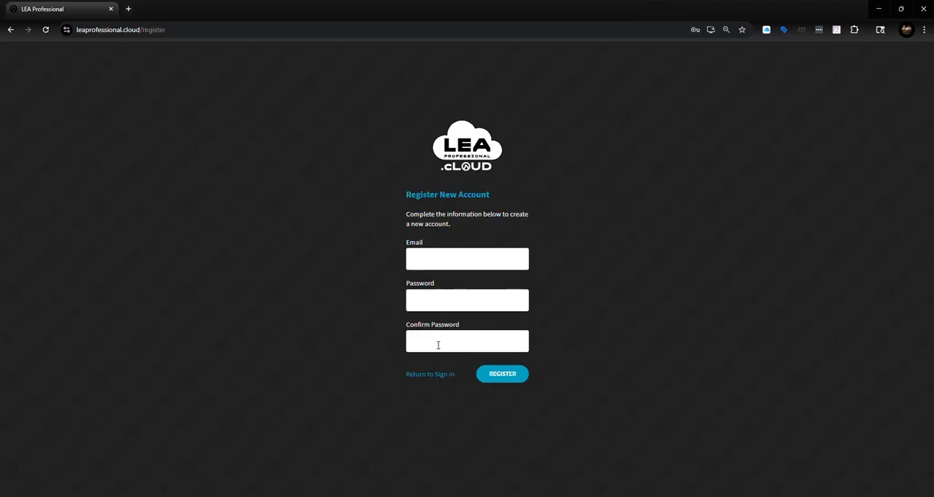
{"action": "left_click", "coordinate": [436, 262]}
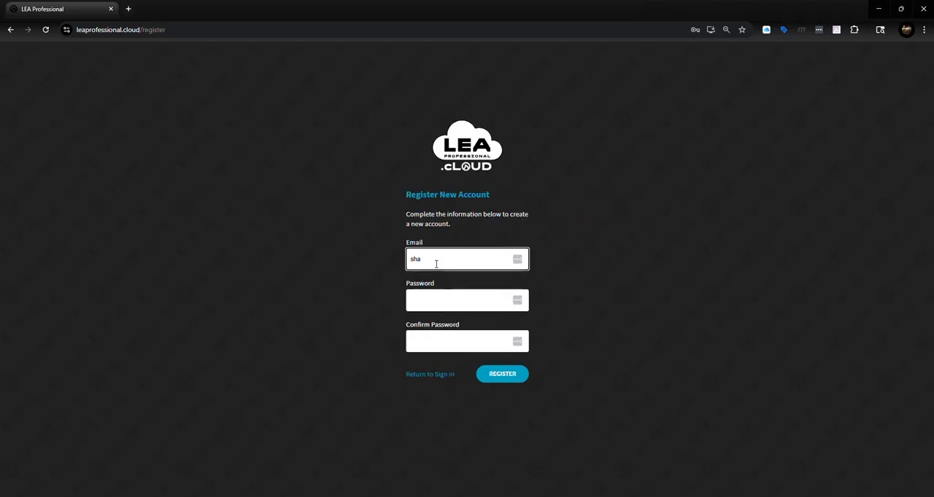
{"action": "key", "text": "Tab"}
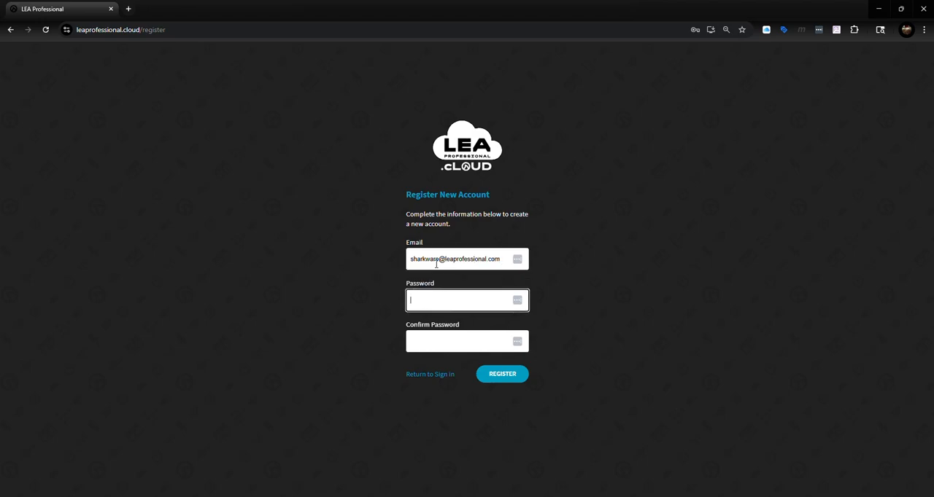
Enter and confirm the account password, and submit the registration.
{"action": "type", "text": "••••••••"}
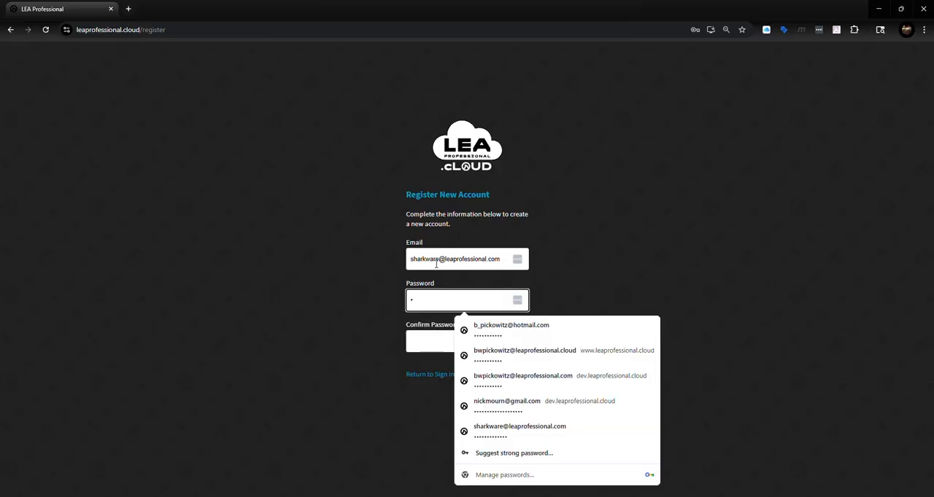
{"action": "type", "text": "•••••"}
{"action": "key", "text": "Tab"}
{"action": "type", "text": "••••••••"}
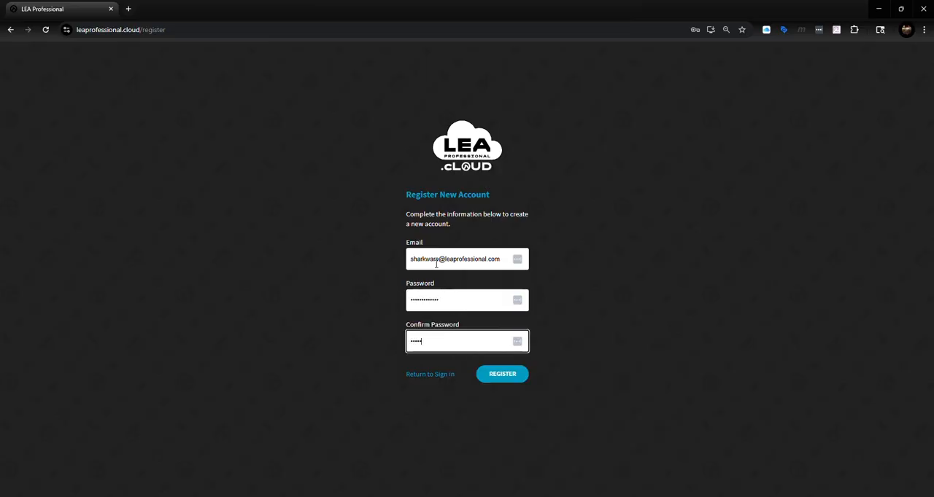
{"action": "type", "text": "•••••"}
{"action": "left_click", "coordinate": [503, 375]}
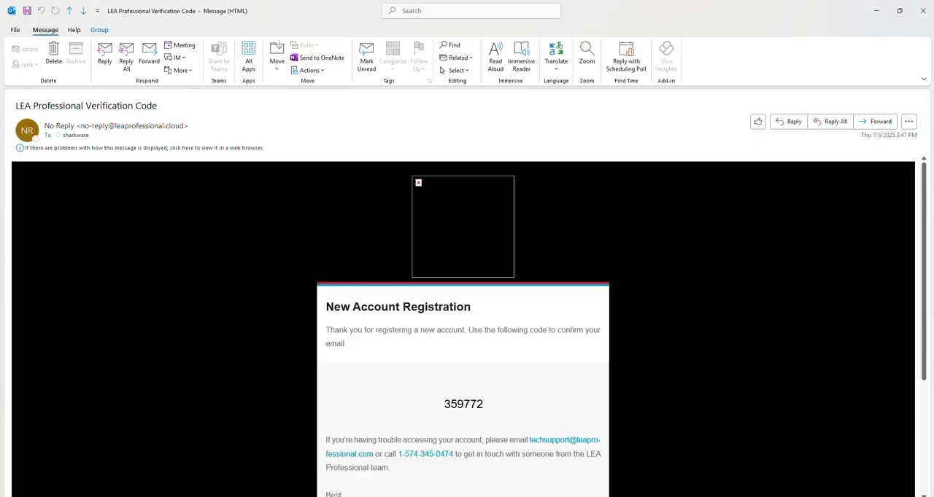
Read the verification email, close it, and confirm the new account with the emailed confirmation code.
{"action": "scroll", "coordinate": [502, 359], "scroll_direction": "down", "scroll_amount": 1}
{"action": "scroll", "coordinate": [501, 360], "scroll_direction": "down", "scroll_amount": 2}
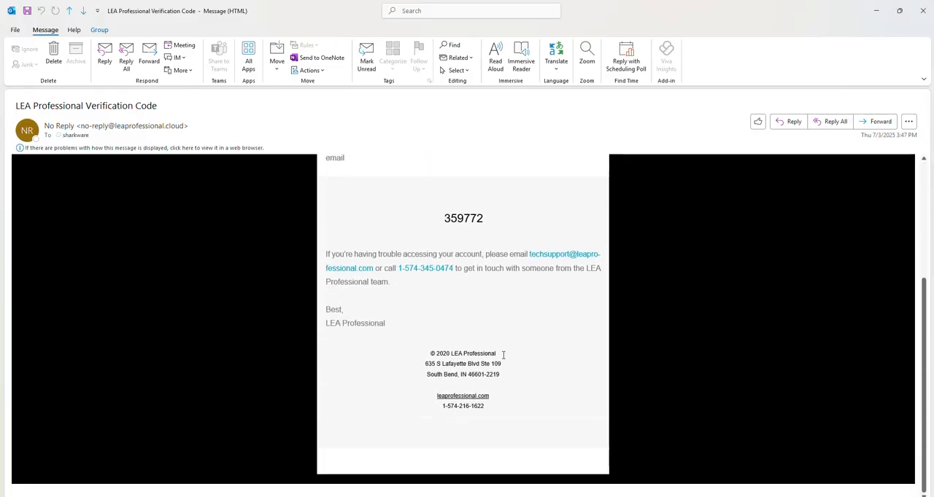
{"action": "left_click", "coordinate": [922, 10]}
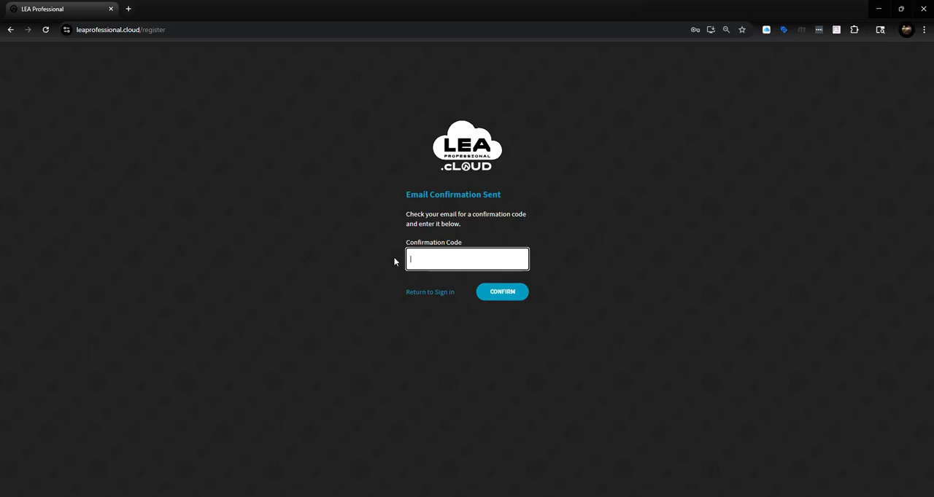
{"action": "key", "text": "Return"}
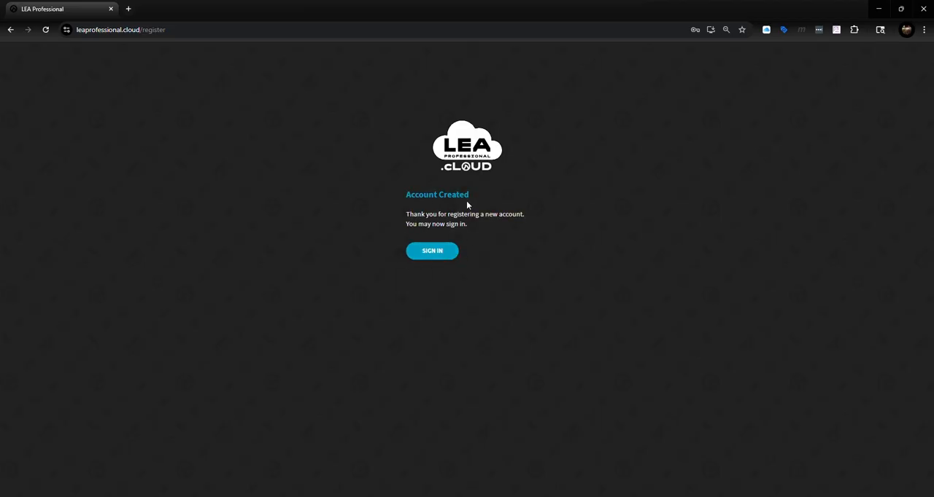
Sign in to the newly registered account with the prefilled credentials.
{"action": "left_click", "coordinate": [433, 259]}
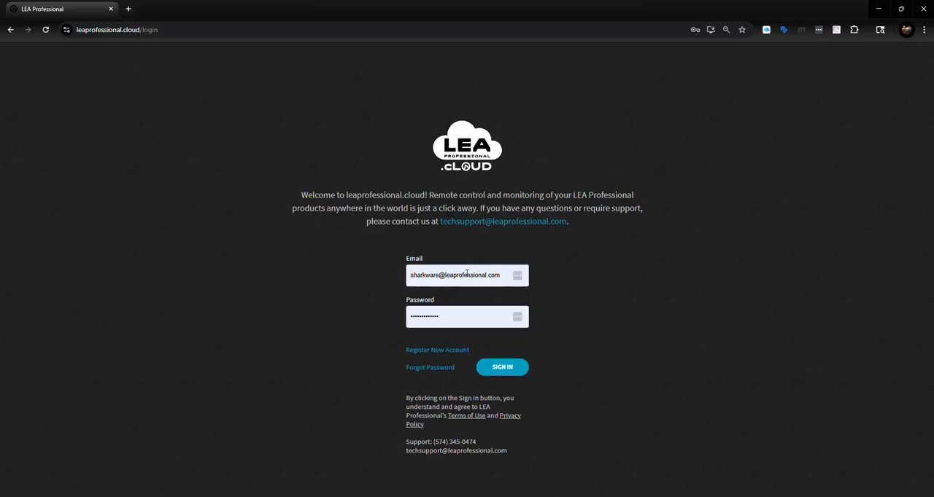
{"action": "left_click", "coordinate": [505, 367]}
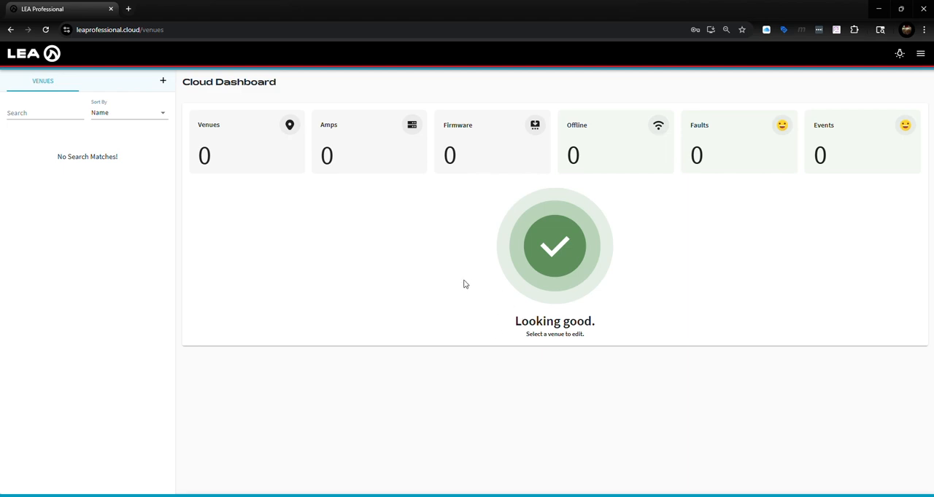
Add a venue named "Cloud Demo Venue".
{"action": "left_click", "coordinate": [164, 83]}
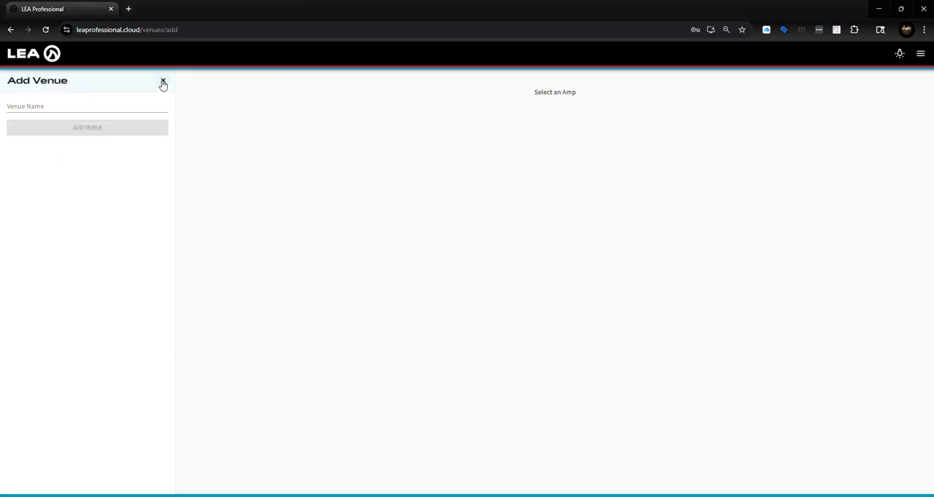
{"action": "left_click", "coordinate": [94, 102]}
{"action": "type", "text": "Cloud"}
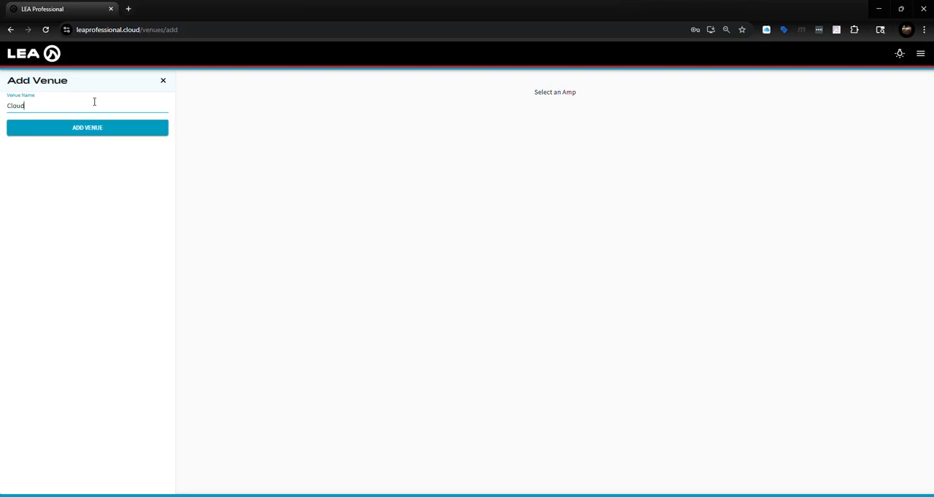
{"action": "type", "text": " Demo Venue"}
{"action": "left_click", "coordinate": [99, 139]}
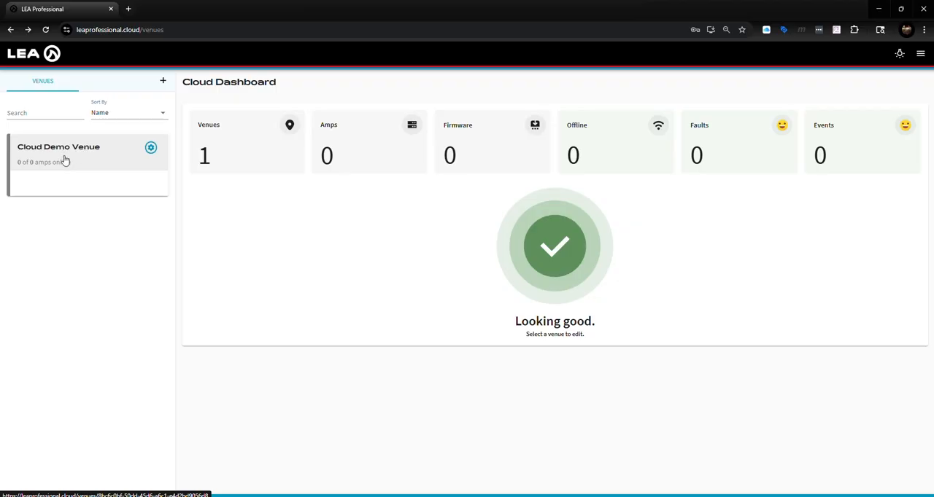
Start adding an amp to Cloud Demo Venue and copy its generated registration token.
{"action": "left_click", "coordinate": [75, 153]}
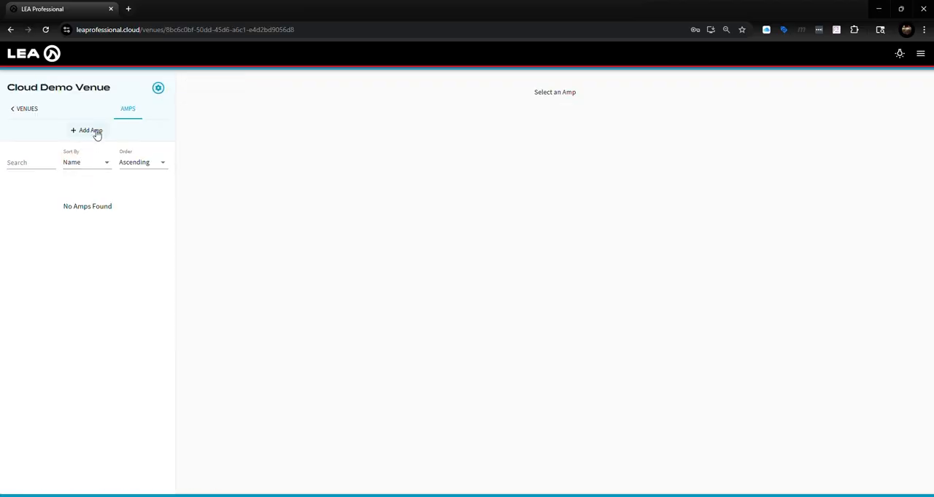
{"action": "left_click", "coordinate": [90, 130]}
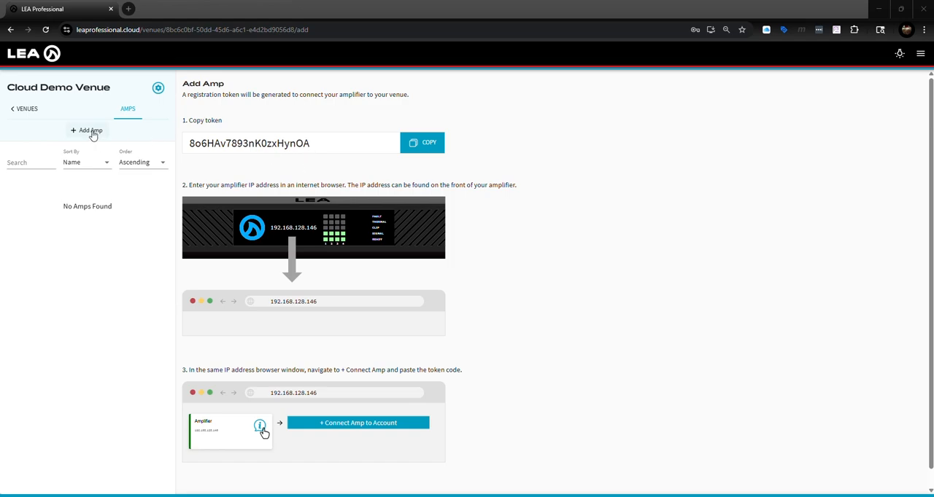
{"action": "left_click_drag", "start_coordinate": [313, 144], "coordinate": [188, 145]}
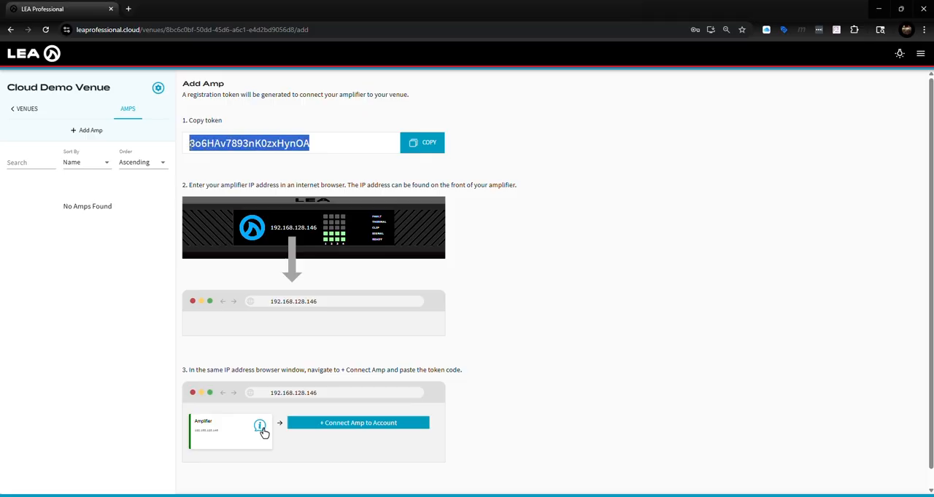
{"action": "left_click", "coordinate": [421, 142]}
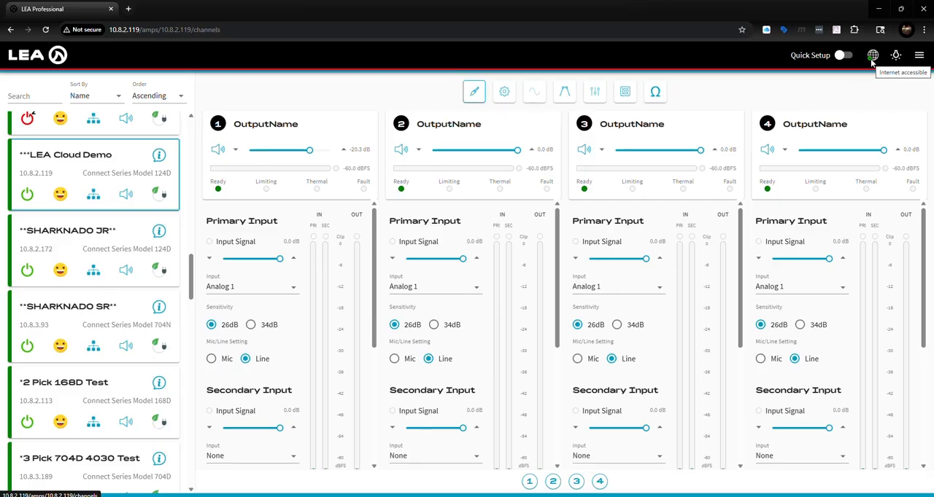
Connect the ***LEA Cloud Demo amp to the leaprofessional.cloud account by pasting the registration token and registering it.
{"action": "left_click", "coordinate": [159, 157]}
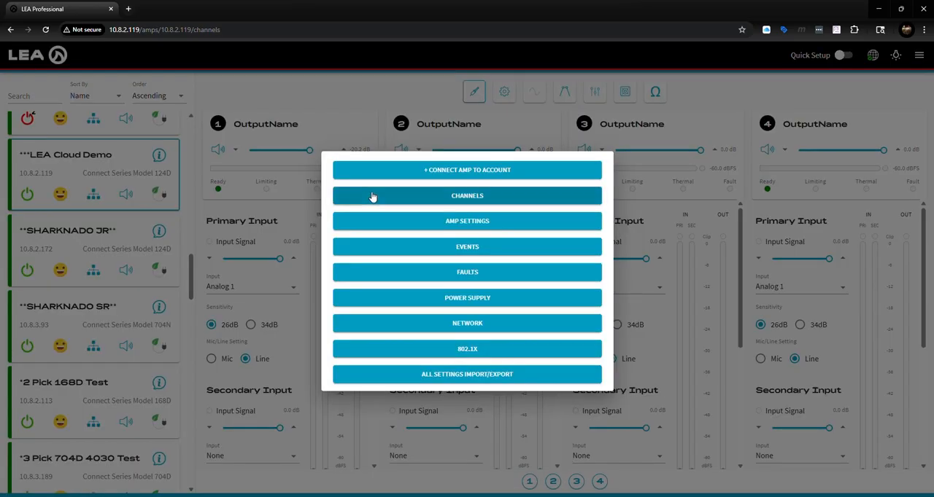
{"action": "left_click", "coordinate": [444, 170]}
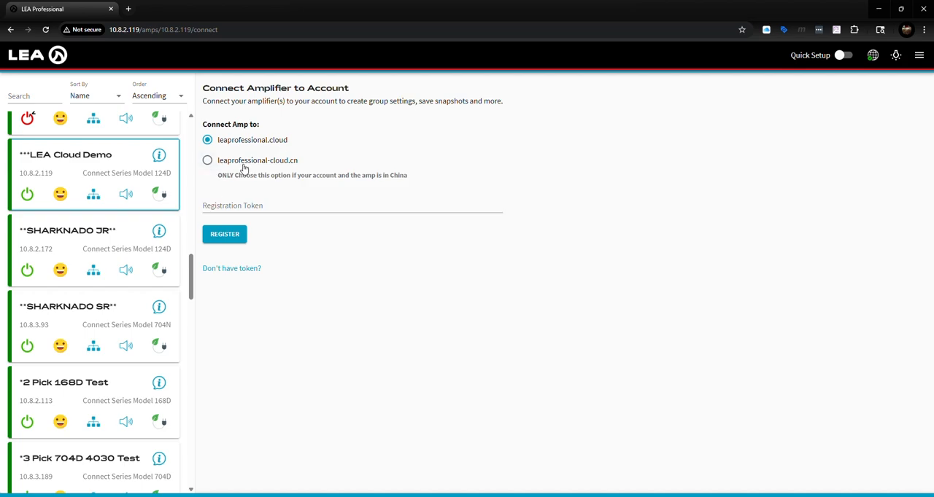
{"action": "left_click", "coordinate": [223, 205]}
{"action": "key", "text": "ctrl+v"}
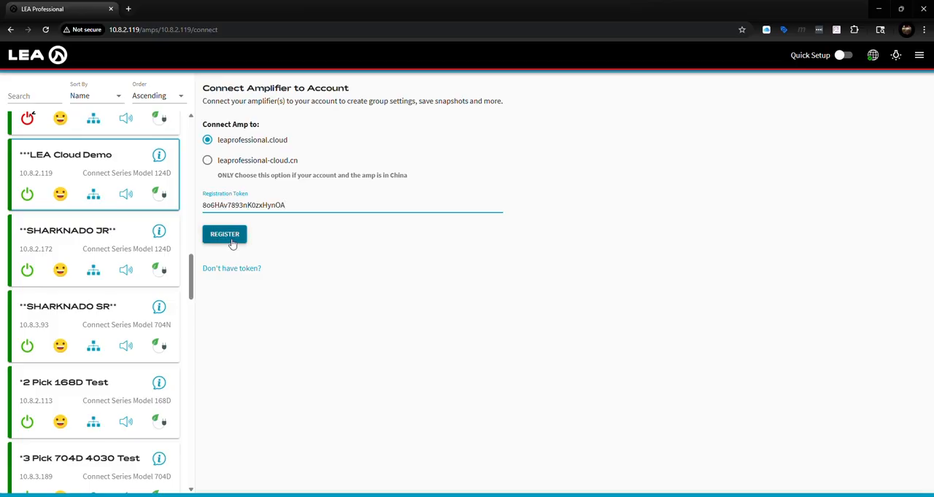
{"action": "left_click", "coordinate": [232, 234]}
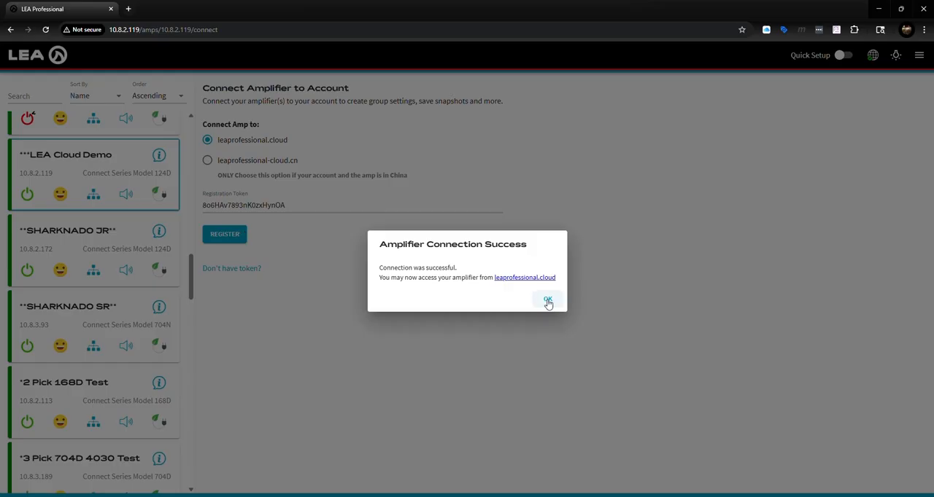
{"action": "left_click", "coordinate": [548, 302]}
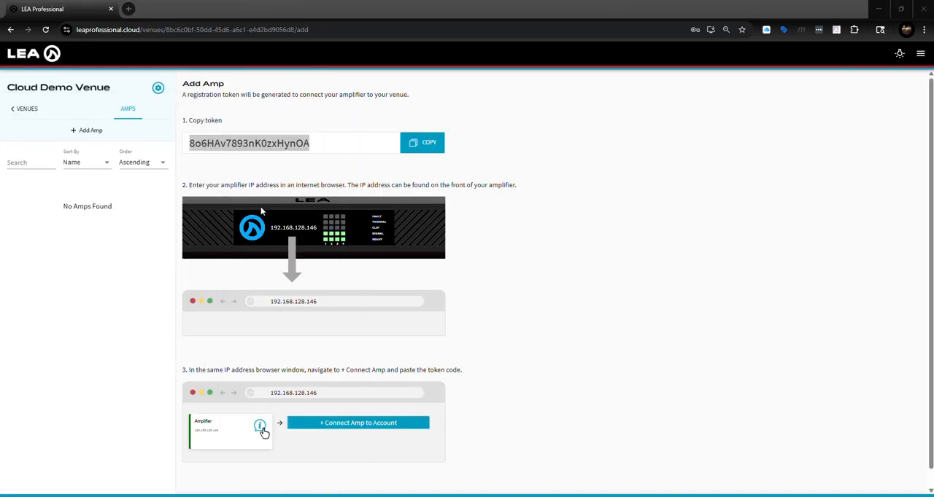
Reopen Cloud Demo Venue from the venue list and show the channel controls of the ***LEA Cloud Demo amp.
{"action": "left_click", "coordinate": [29, 109]}
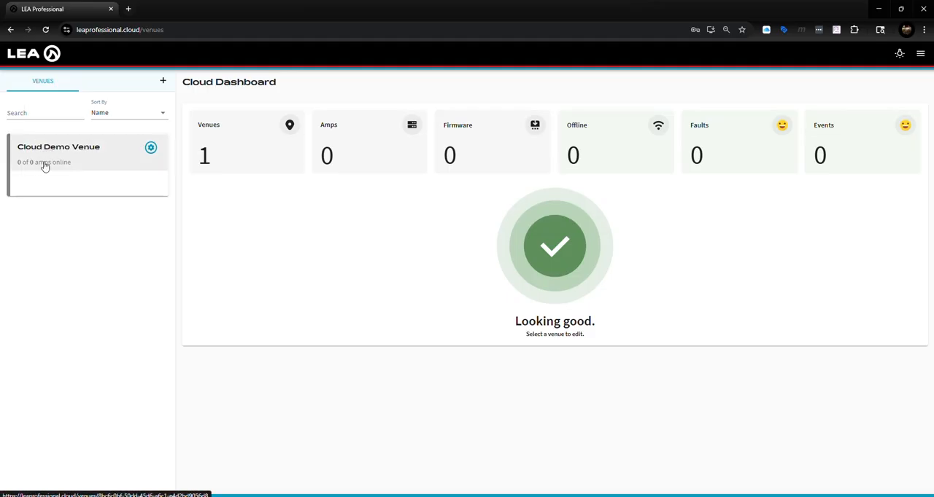
{"action": "left_click", "coordinate": [76, 150]}
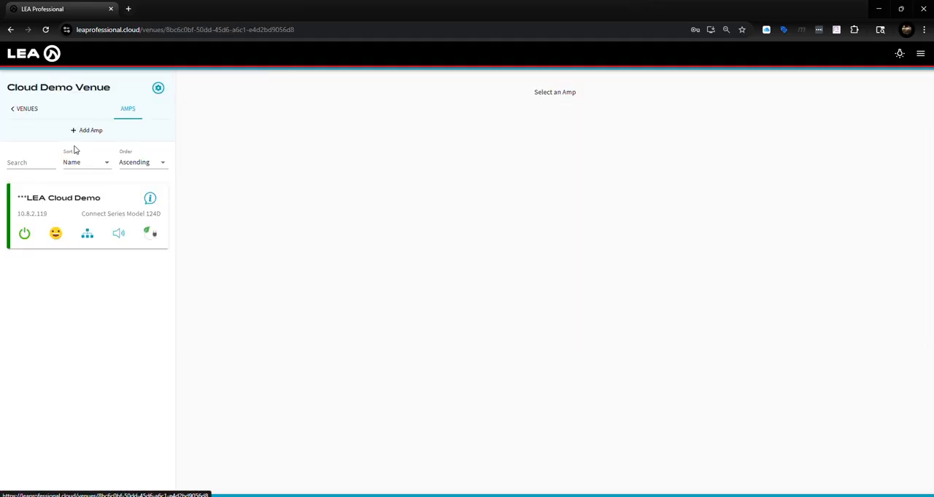
{"action": "left_click", "coordinate": [64, 202]}
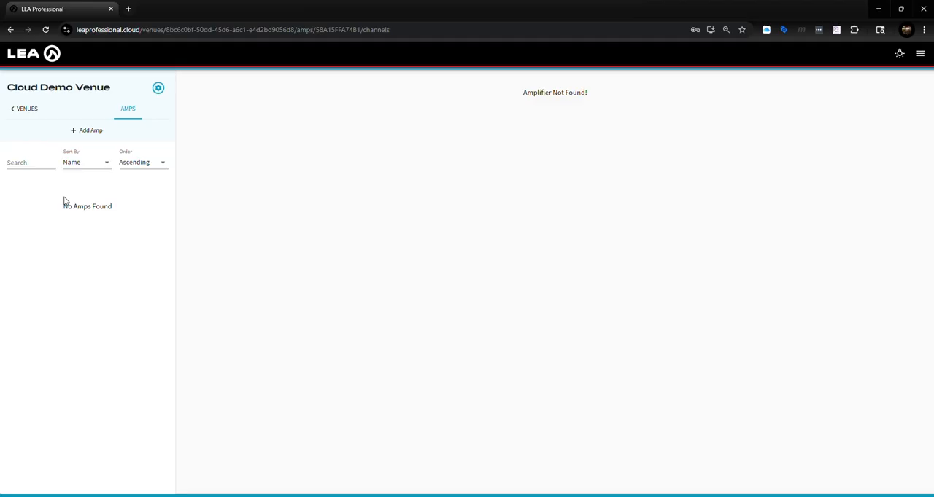
{"action": "left_click", "coordinate": [33, 112]}
{"action": "left_click", "coordinate": [88, 147]}
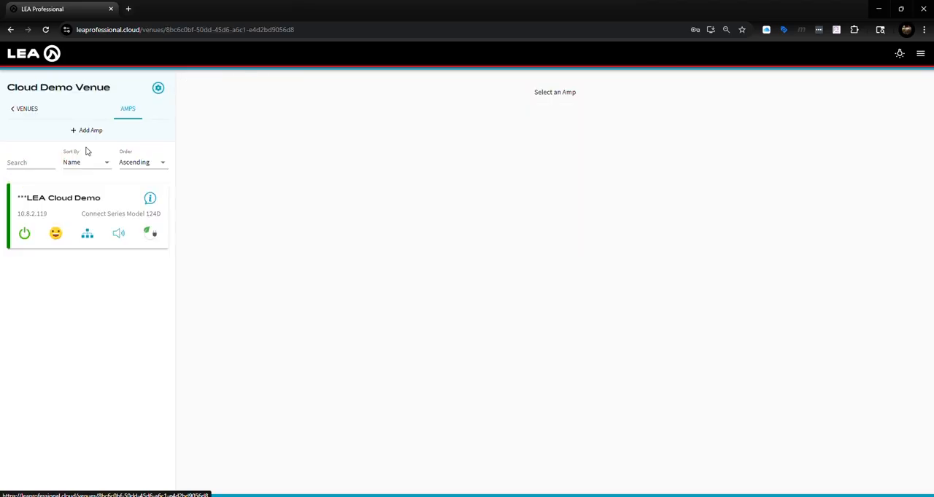
{"action": "left_click", "coordinate": [82, 209]}
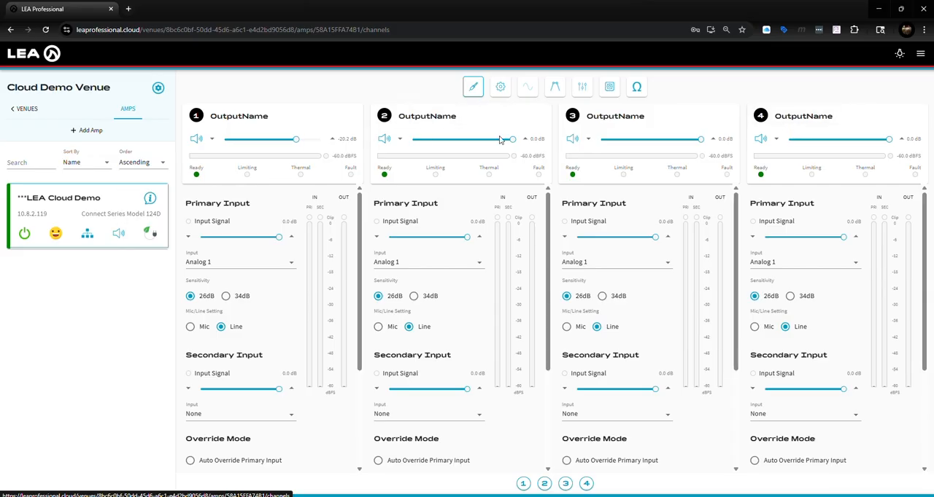
Start a new notification contact named "Sharkware" and fill in the contact's e-mail address.
{"action": "left_click", "coordinate": [920, 55]}
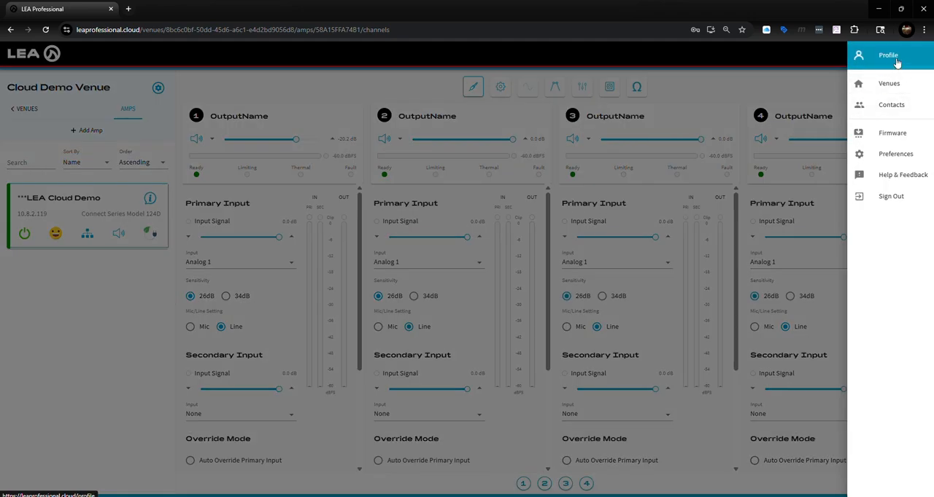
{"action": "left_click", "coordinate": [891, 107]}
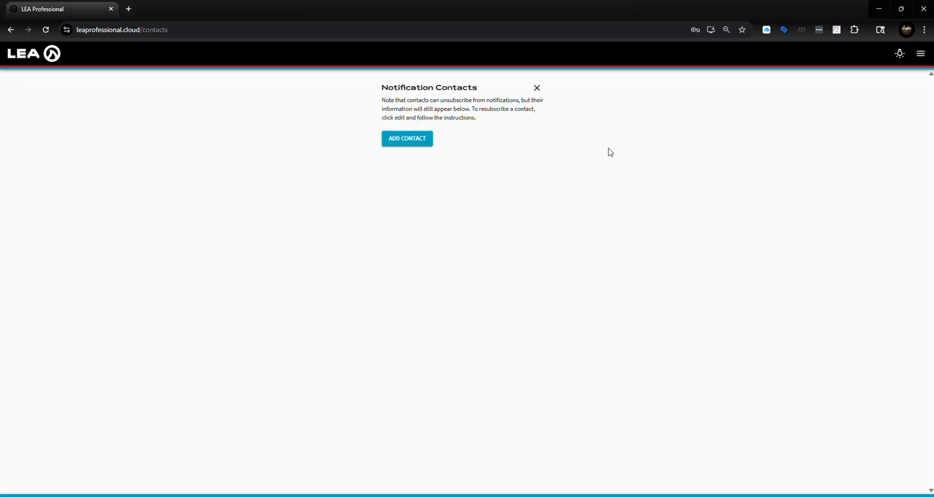
{"action": "left_click", "coordinate": [406, 139]}
{"action": "left_click", "coordinate": [407, 164]}
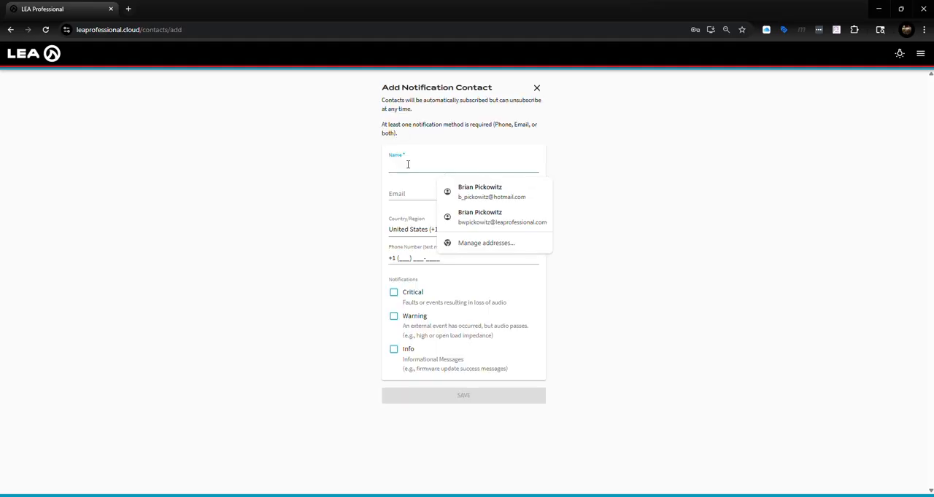
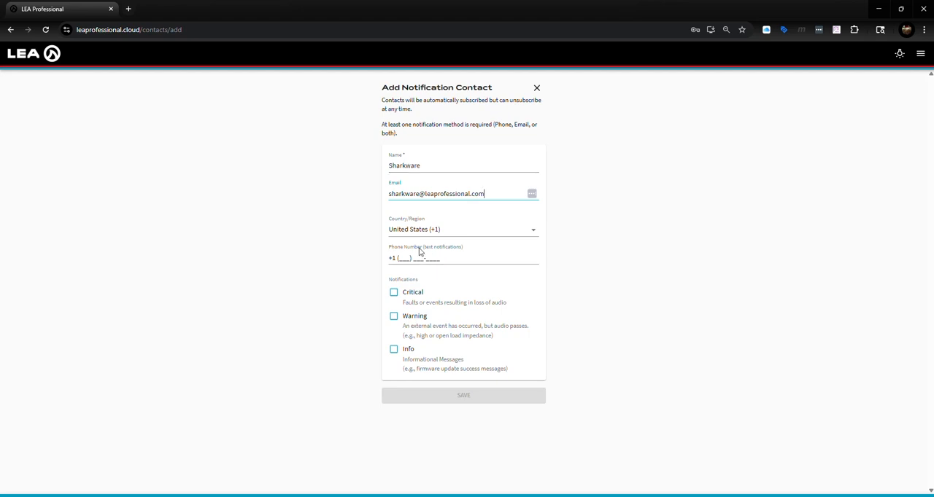
Try out the phone number and country/region fields for text notifications, and clear the entered number.
{"action": "left_click", "coordinate": [399, 259]}
{"action": "left_click", "coordinate": [399, 258]}
{"action": "type", "text": "1"}
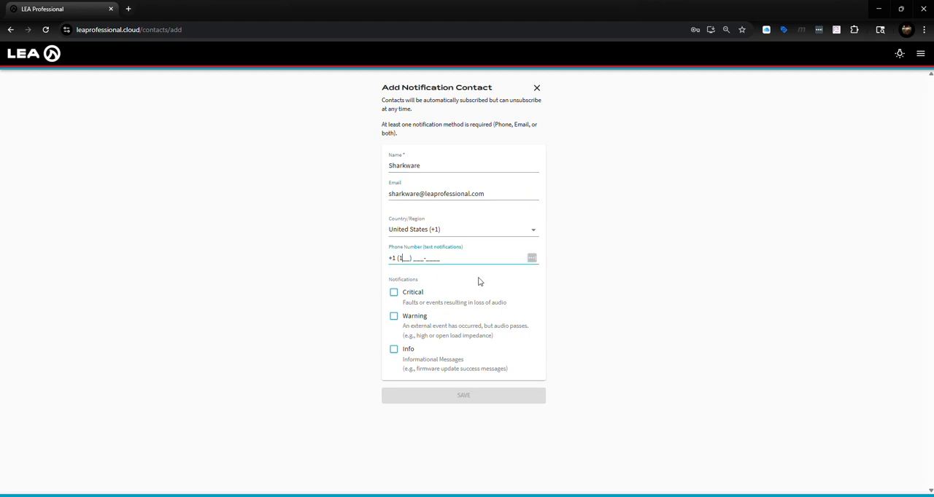
{"action": "type", "text": "23) 456-7896"}
{"action": "left_click", "coordinate": [479, 237]}
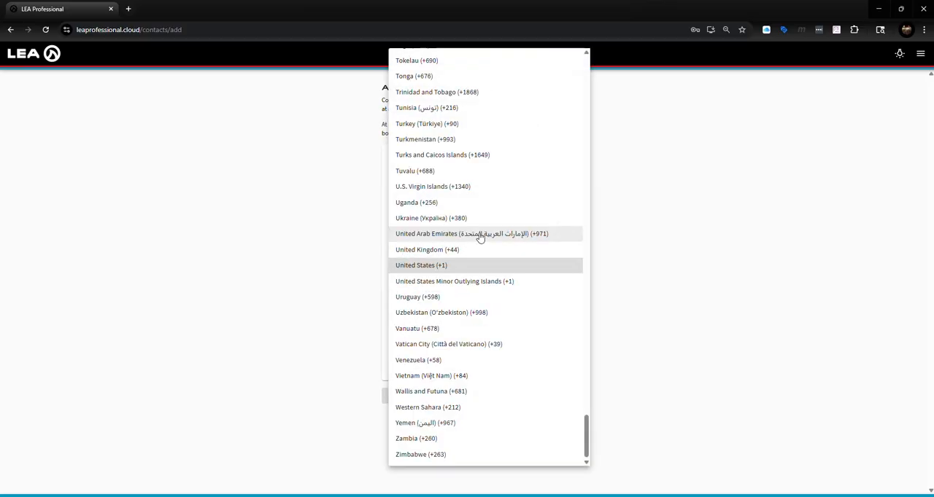
{"action": "left_click", "coordinate": [323, 238]}
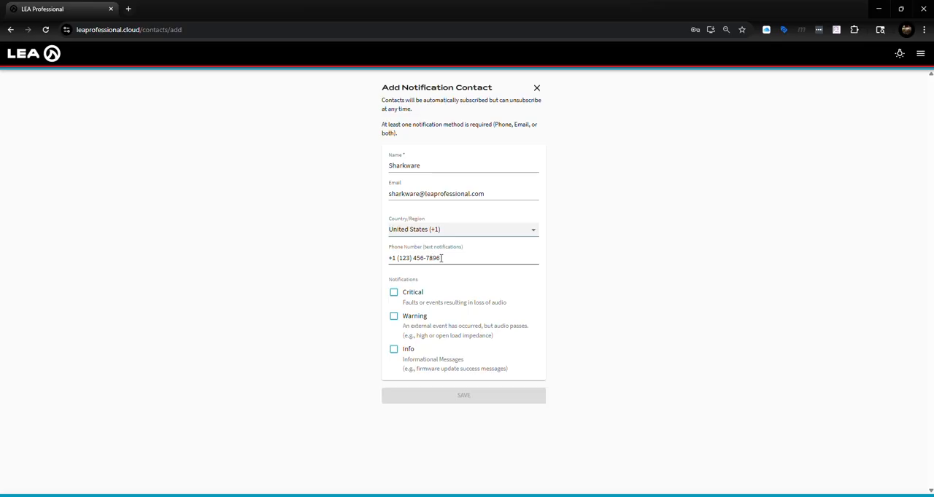
{"action": "left_click_drag", "start_coordinate": [441, 259], "coordinate": [388, 258]}
{"action": "key", "text": "BackSpace"}
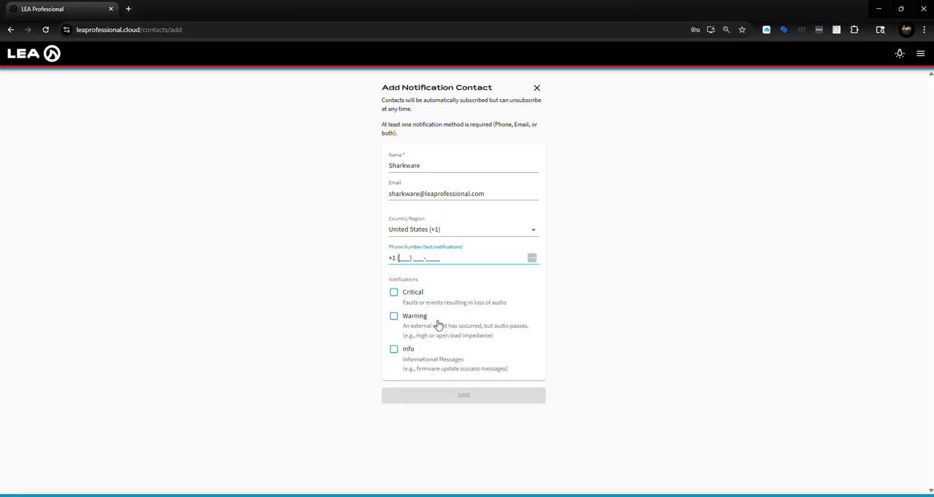
Subscribe the contact to Critical, Warning and Info notifications and save it.
{"action": "left_click", "coordinate": [394, 293]}
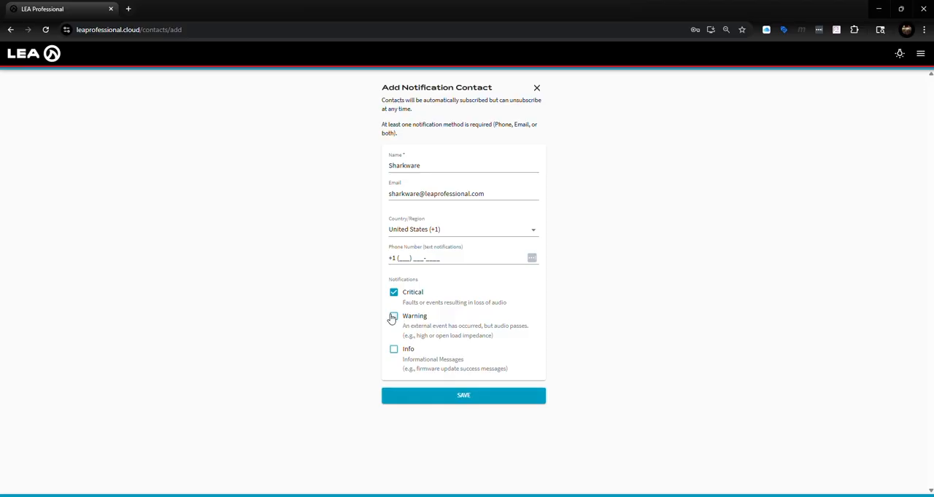
{"action": "left_click", "coordinate": [393, 319]}
{"action": "left_click", "coordinate": [394, 353]}
{"action": "left_click", "coordinate": [458, 396]}
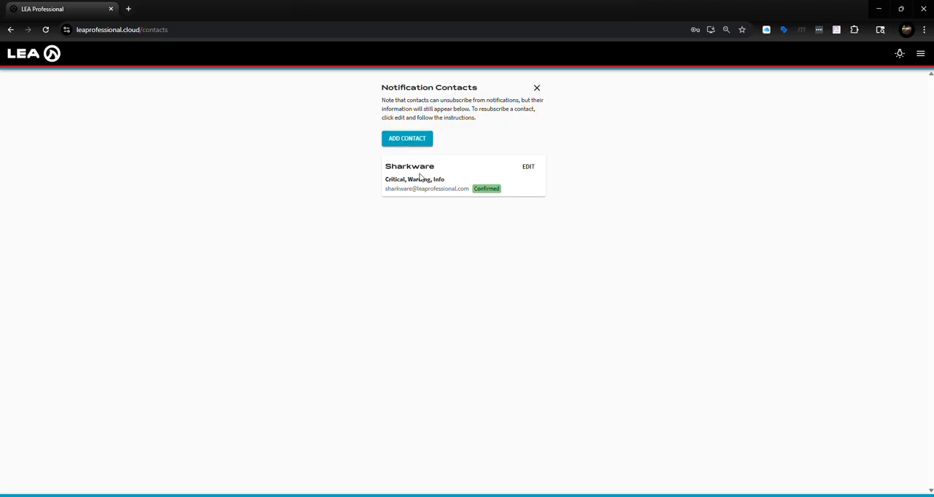
Open the settings of Cloud Demo Venue and add the Sharkware contact to its notification recipient list.
{"action": "left_click", "coordinate": [55, 63]}
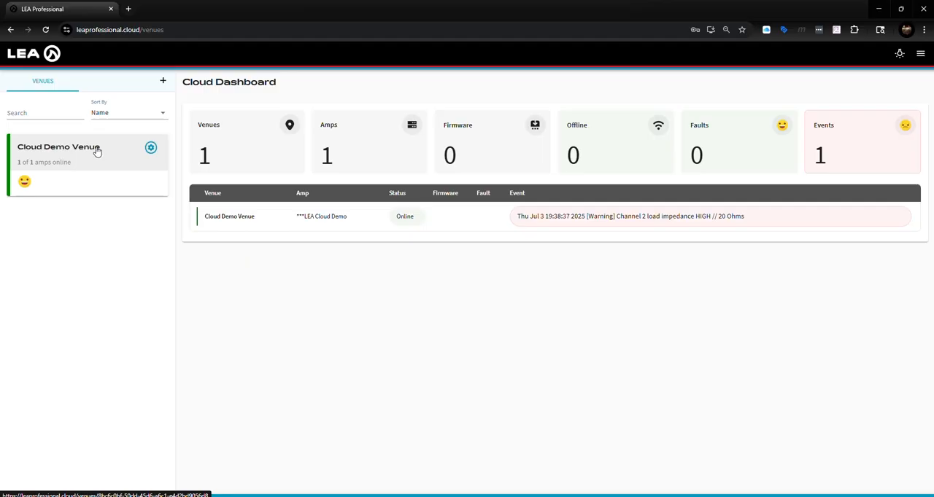
{"action": "left_click", "coordinate": [151, 148]}
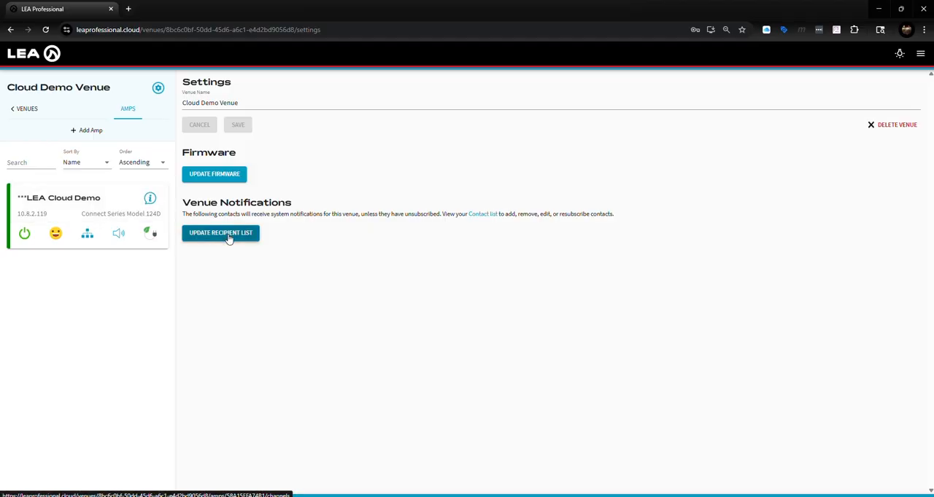
{"action": "left_click_drag", "start_coordinate": [194, 202], "coordinate": [285, 203]}
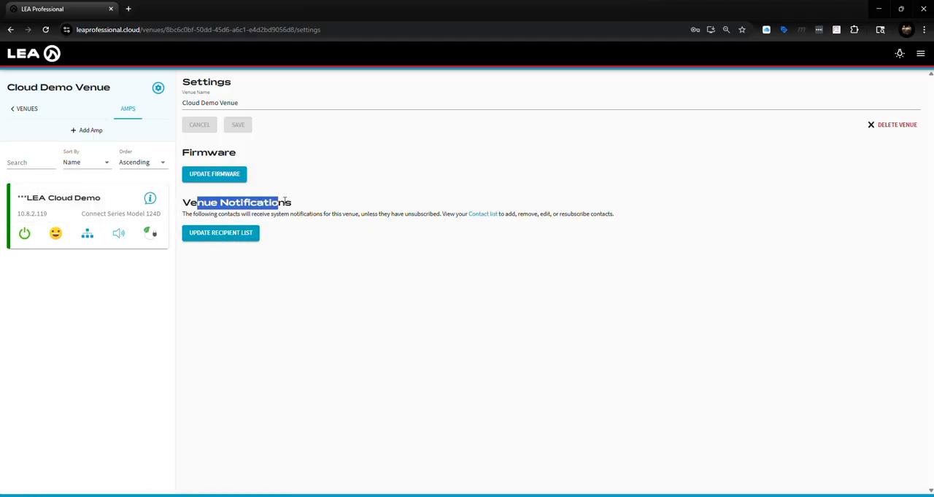
{"action": "left_click", "coordinate": [288, 203]}
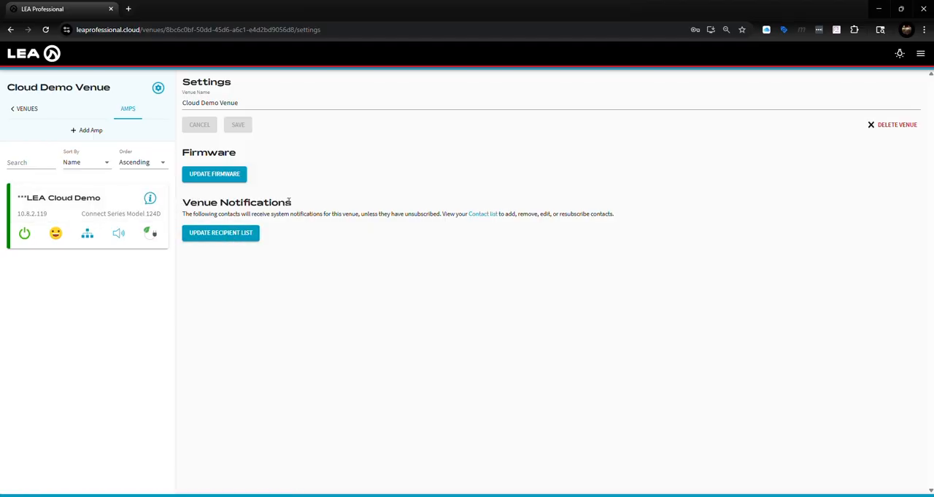
{"action": "left_click", "coordinate": [230, 234]}
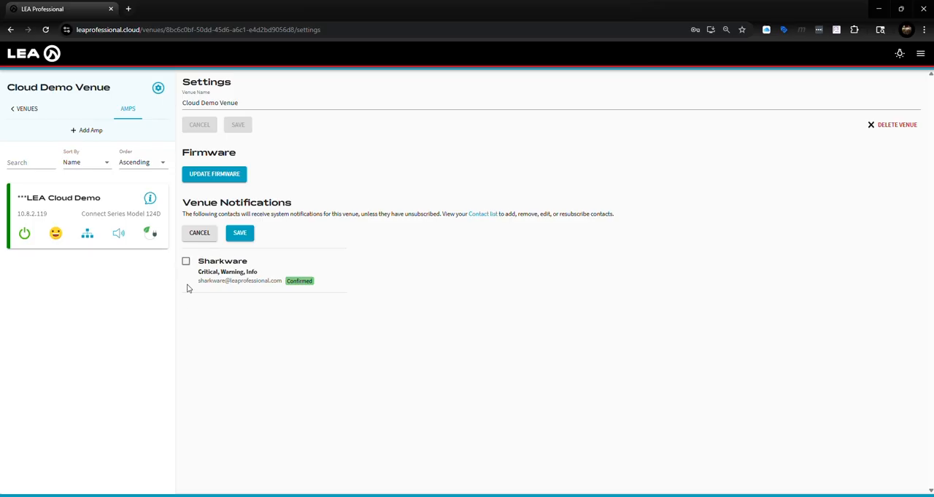
{"action": "left_click", "coordinate": [185, 262]}
{"action": "left_click", "coordinate": [240, 233]}
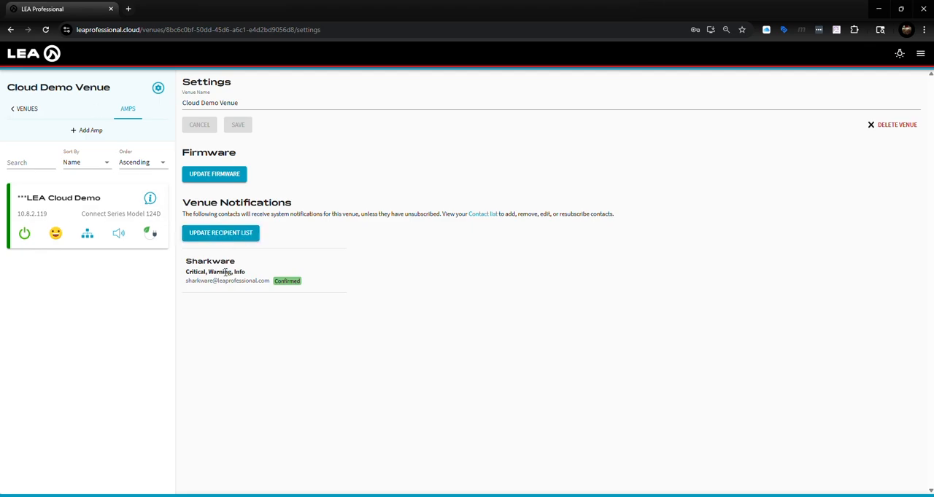
Open the ***LEA Cloud Demo amp, check its load monitor, and enable pink noise generator 2 on output channel 2.
{"action": "left_click", "coordinate": [80, 202]}
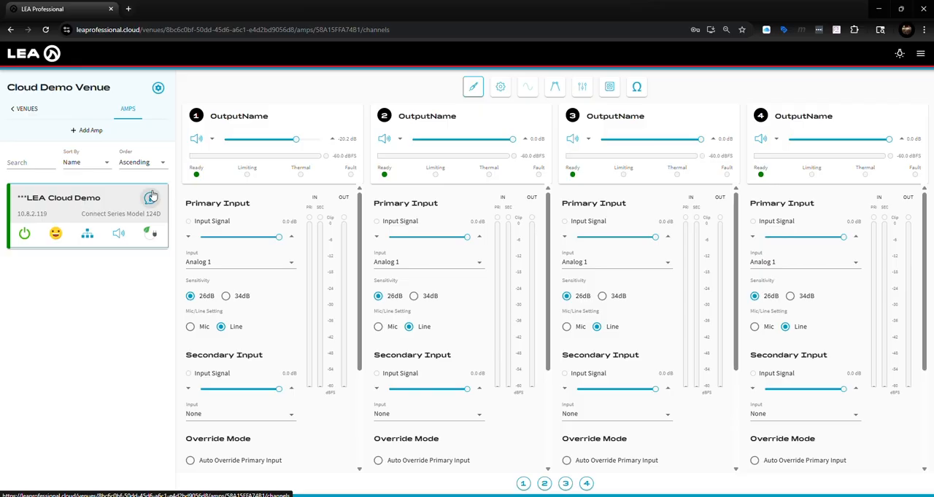
{"action": "left_click", "coordinate": [637, 88]}
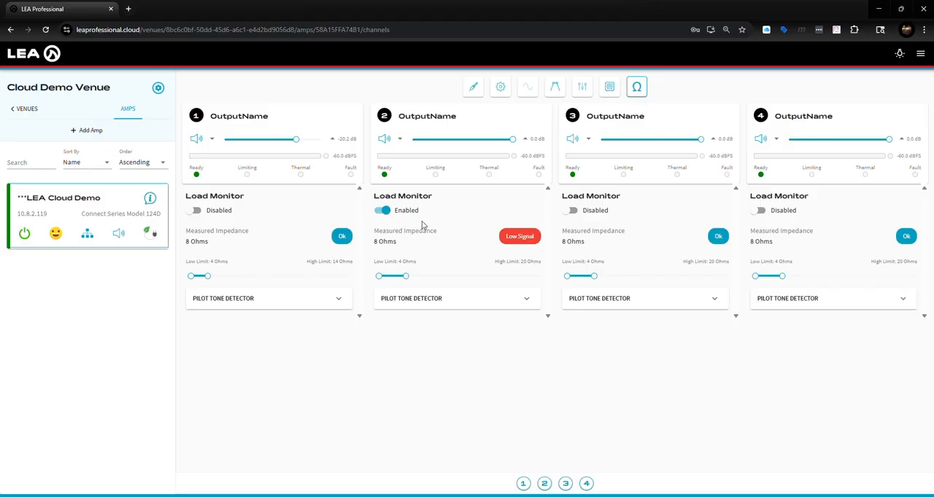
{"action": "left_click", "coordinate": [528, 88]}
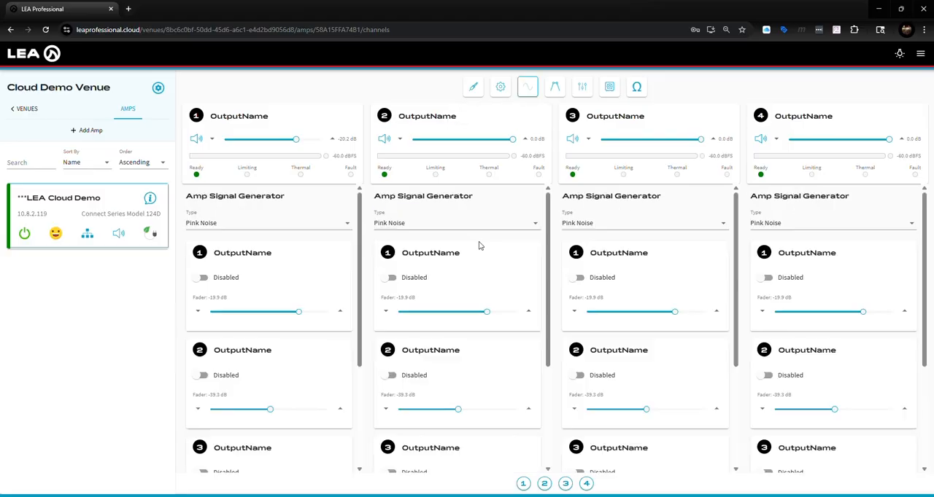
{"action": "left_click", "coordinate": [389, 376]}
Raise the generator 2 fader on output channel 2 to -31.9 dB and check the channel's load monitor.
{"action": "left_click", "coordinate": [636, 89]}
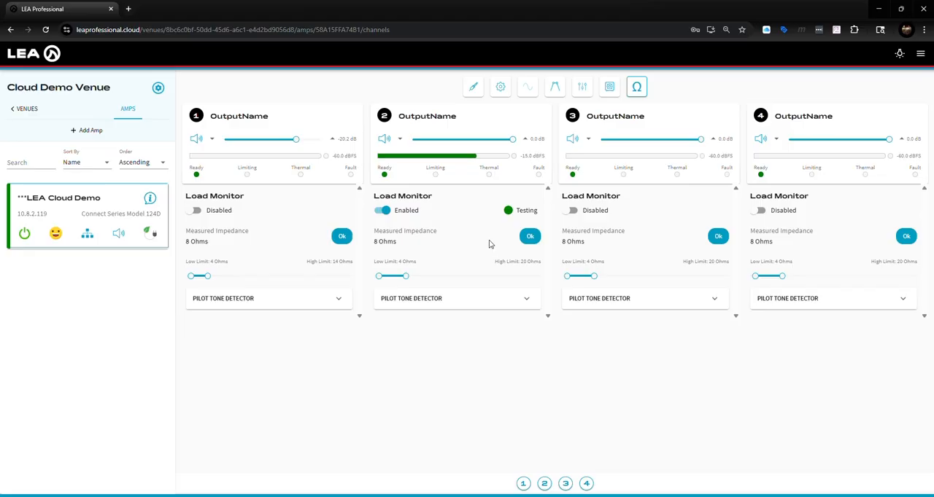
{"action": "left_click", "coordinate": [527, 87]}
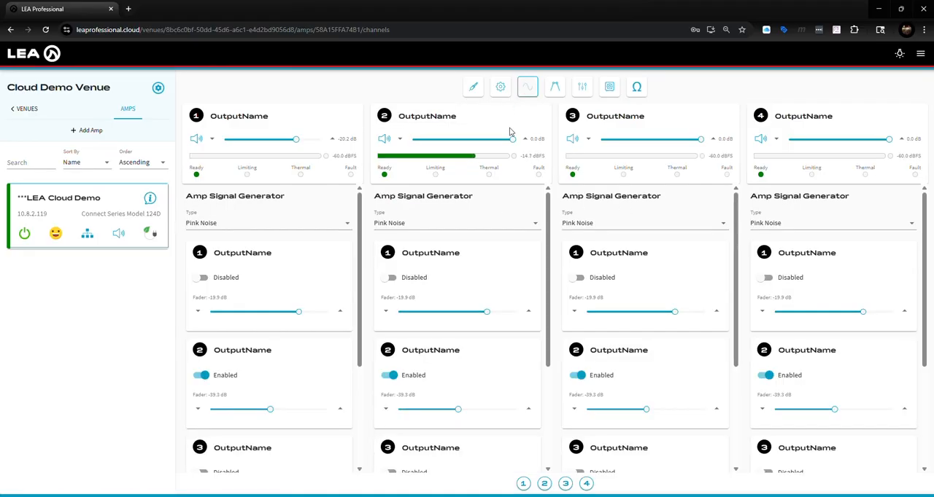
{"action": "left_click", "coordinate": [636, 87]}
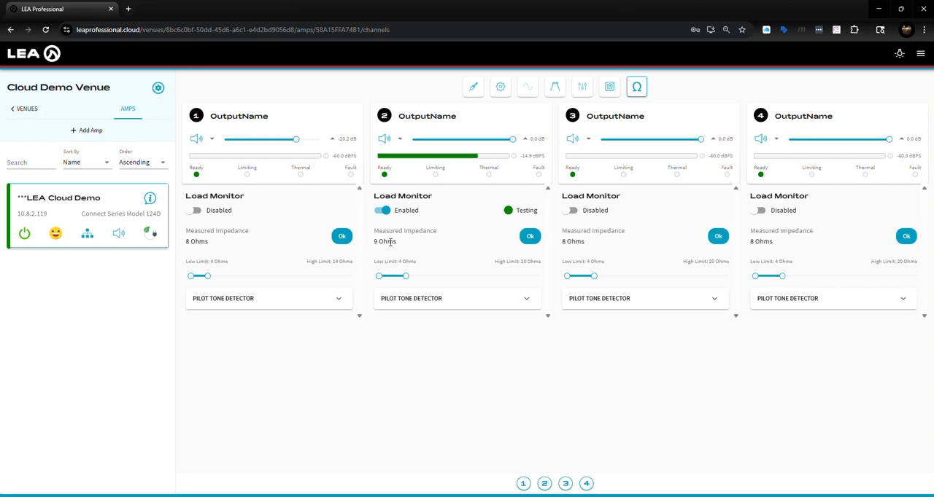
{"action": "left_click", "coordinate": [531, 89]}
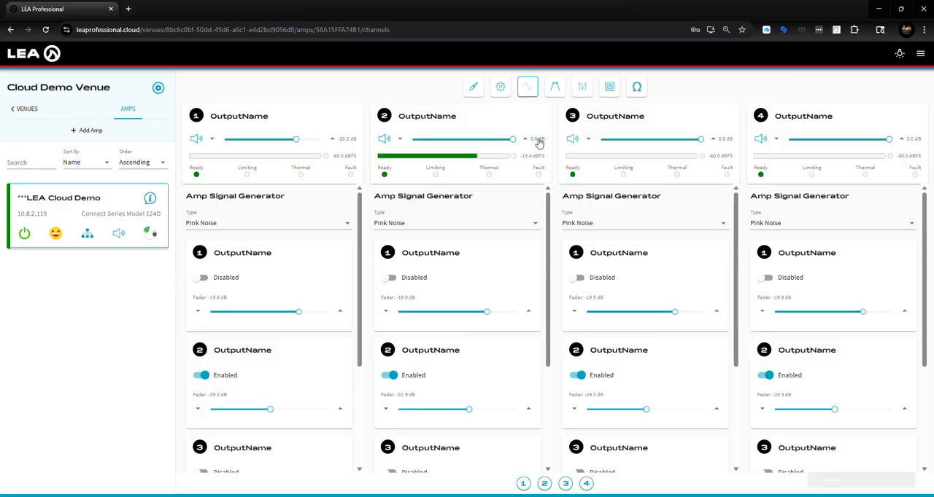
{"action": "left_click", "coordinate": [636, 91]}
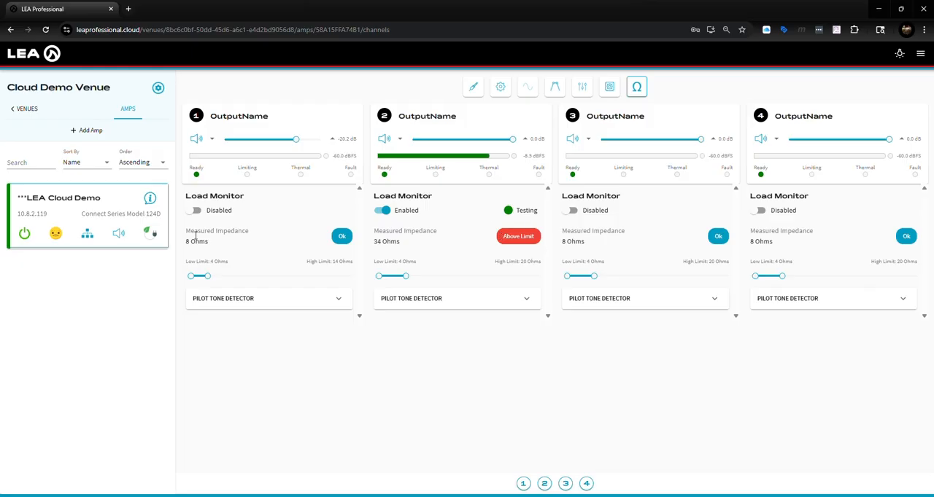
Open the ***LEA Cloud Demo amp's event log and examine the latest channel 2 load impedance entry.
{"action": "left_click", "coordinate": [55, 235]}
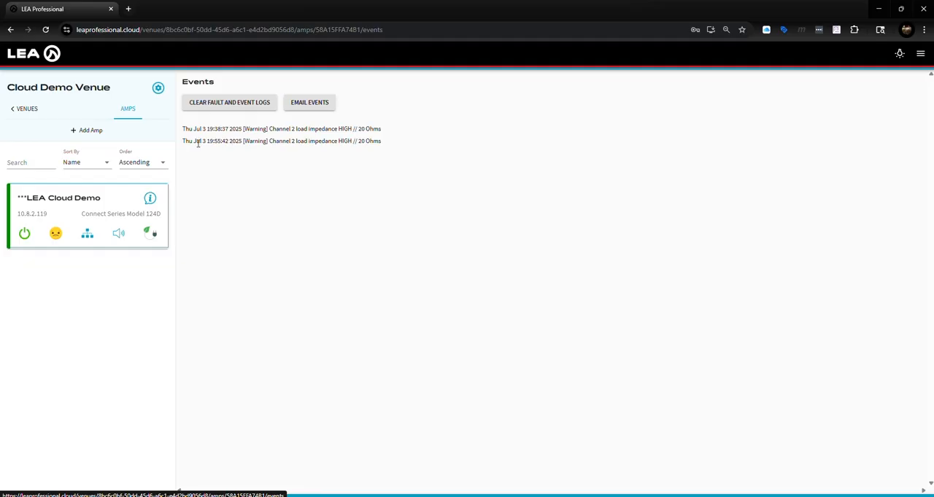
{"action": "left_click_drag", "start_coordinate": [196, 141], "coordinate": [368, 145]}
{"action": "left_click", "coordinate": [349, 147]}
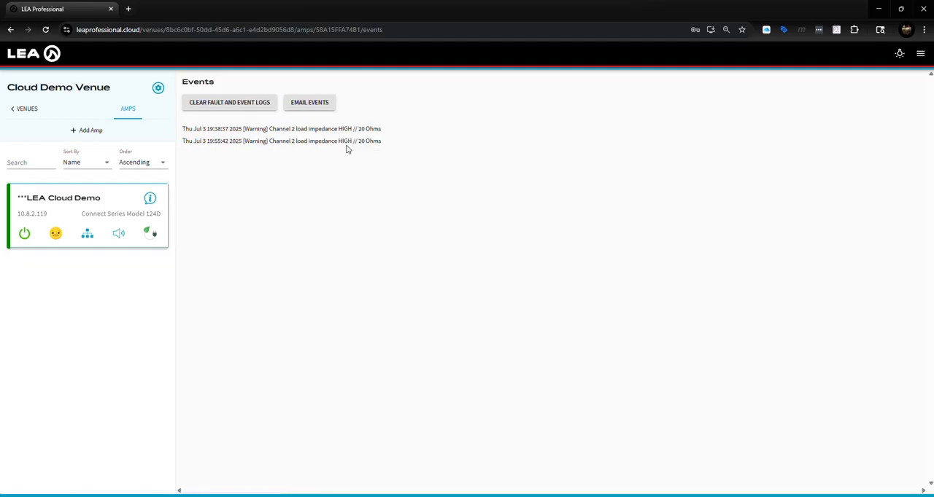
{"action": "left_click", "coordinate": [94, 202]}
{"action": "key", "text": "F5"}
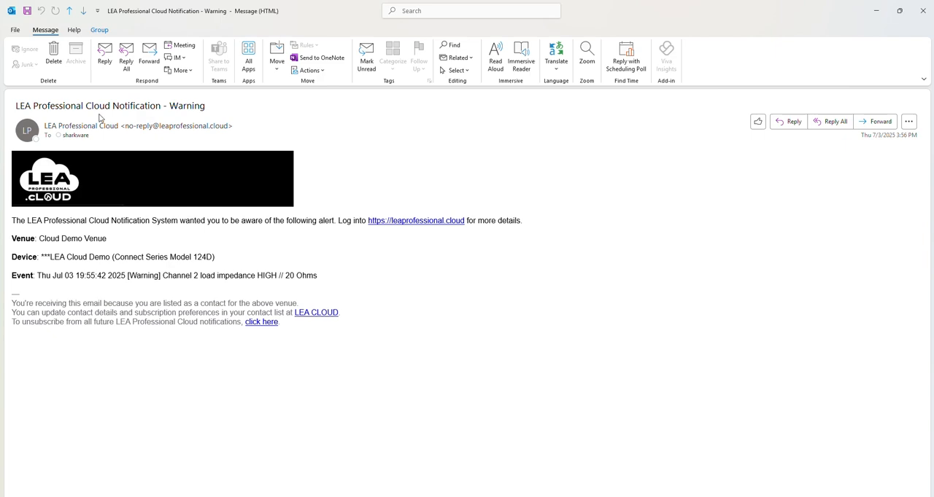
In Outlook, examine the cloud notification e-mail's subject, venue, device and event time.
{"action": "left_click_drag", "start_coordinate": [112, 106], "coordinate": [195, 107]}
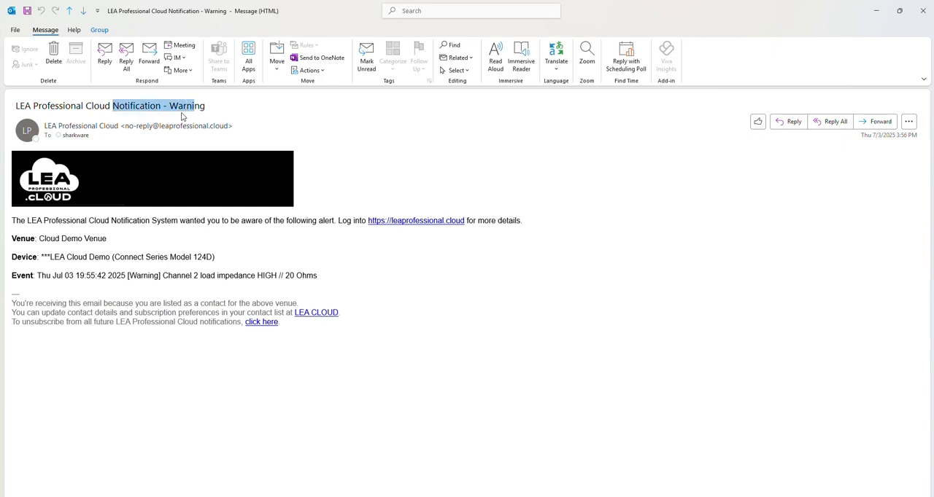
{"action": "left_click", "coordinate": [173, 121]}
{"action": "left_click_drag", "start_coordinate": [39, 234], "coordinate": [113, 239]}
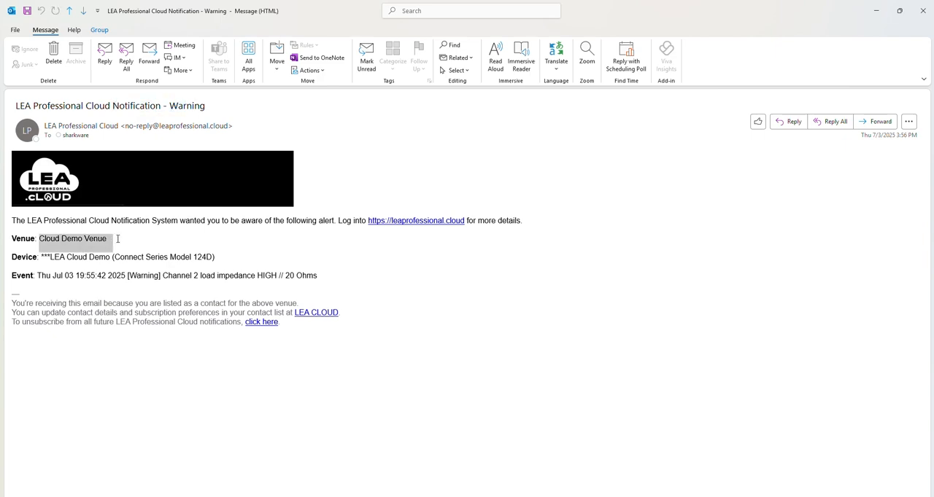
{"action": "left_click_drag", "start_coordinate": [41, 257], "coordinate": [201, 253]}
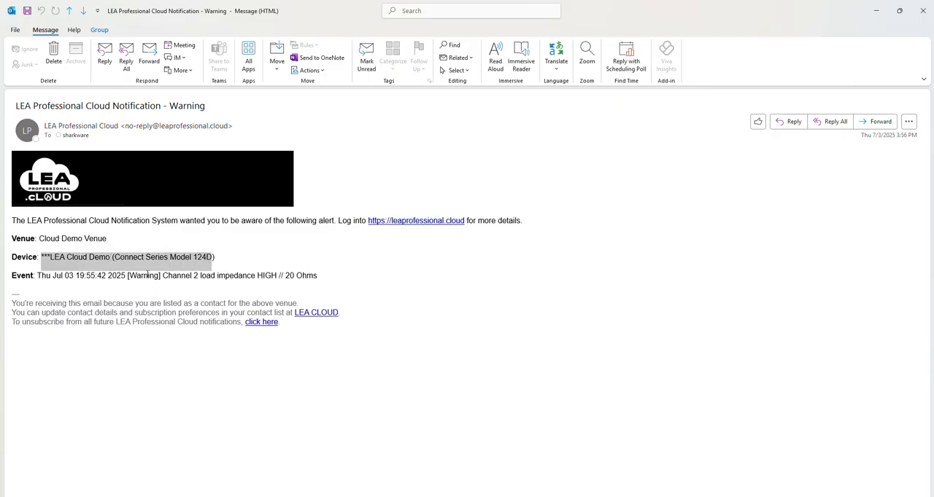
{"action": "left_click", "coordinate": [121, 279]}
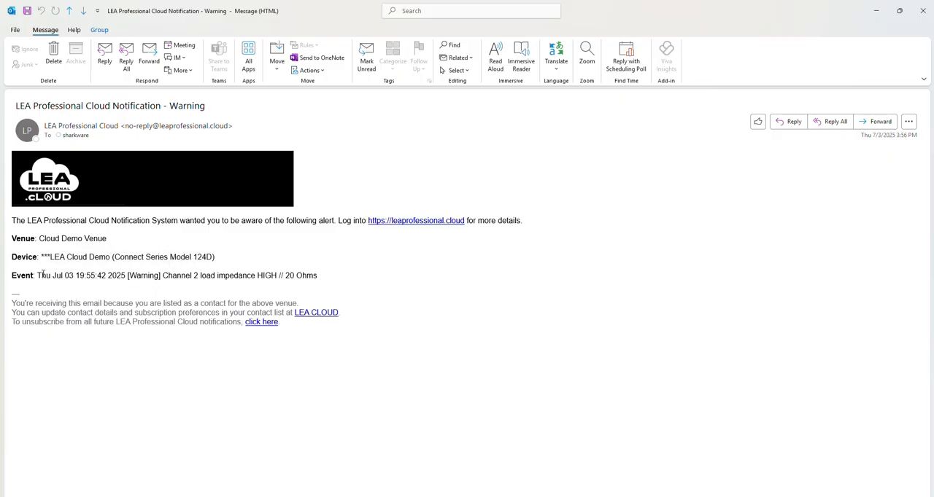
{"action": "left_click_drag", "start_coordinate": [38, 275], "coordinate": [111, 276]}
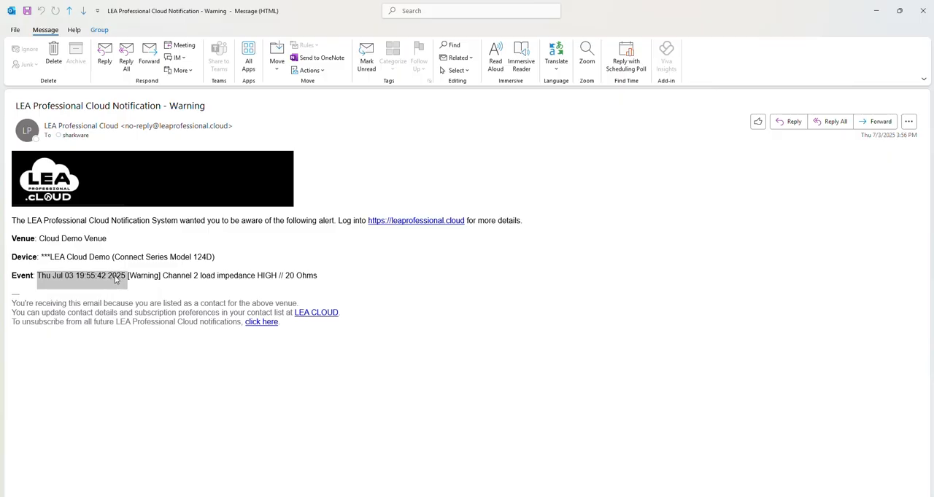
Examine the event's warning text in the notification e-mail and close the message.
{"action": "left_click_drag", "start_coordinate": [159, 275], "coordinate": [315, 277]}
{"action": "left_click", "coordinate": [334, 281]}
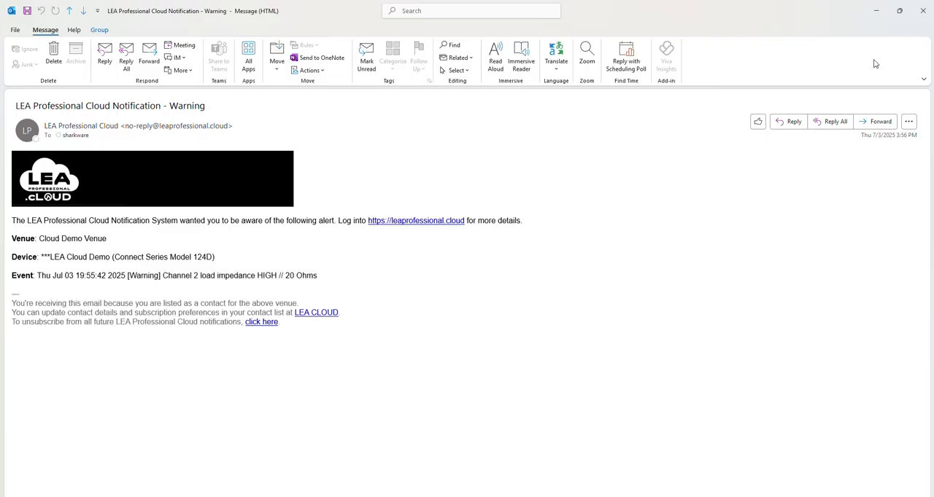
{"action": "left_click", "coordinate": [923, 14]}
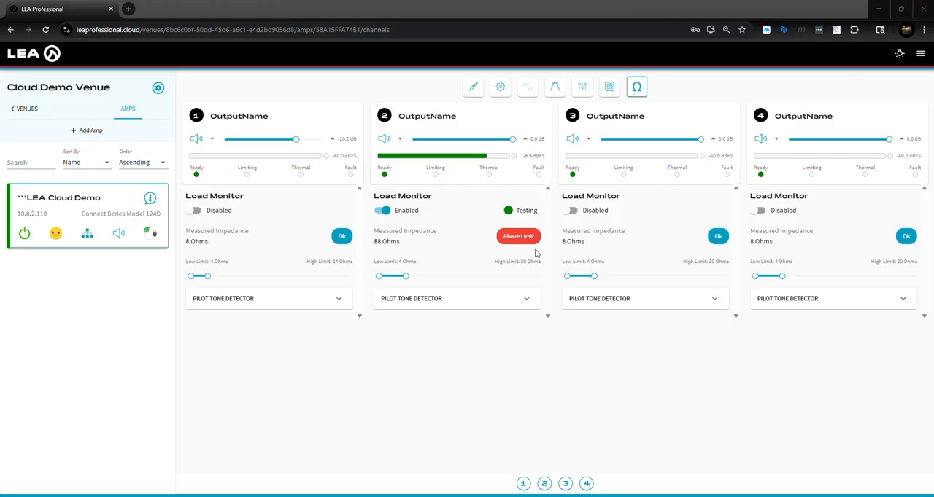
Disable the load monitor on output channel 2 of the ***LEA Cloud Demo amp in LEA Professional cloud.
{"action": "left_click", "coordinate": [384, 211]}
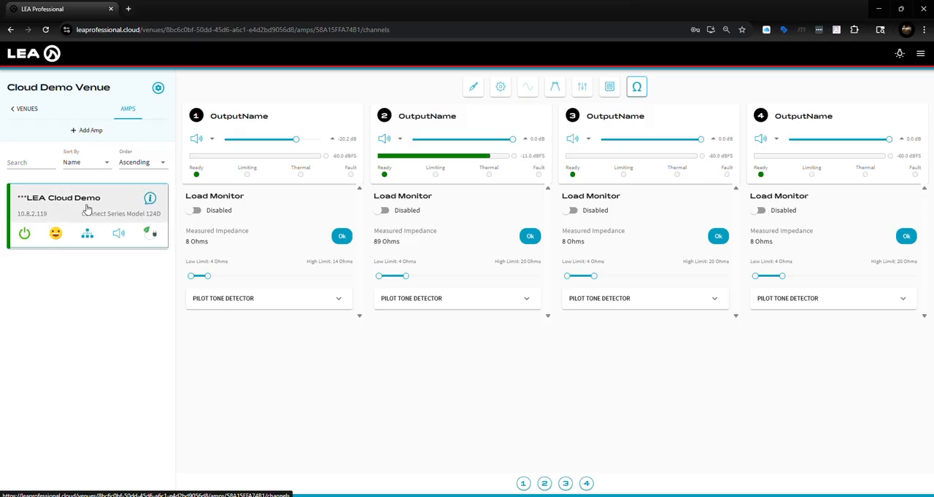
Return to the venues overview and examine the Events entry for the ***LEA Cloud Demo amp on the Cloud Dashboard.
{"action": "left_click", "coordinate": [23, 110]}
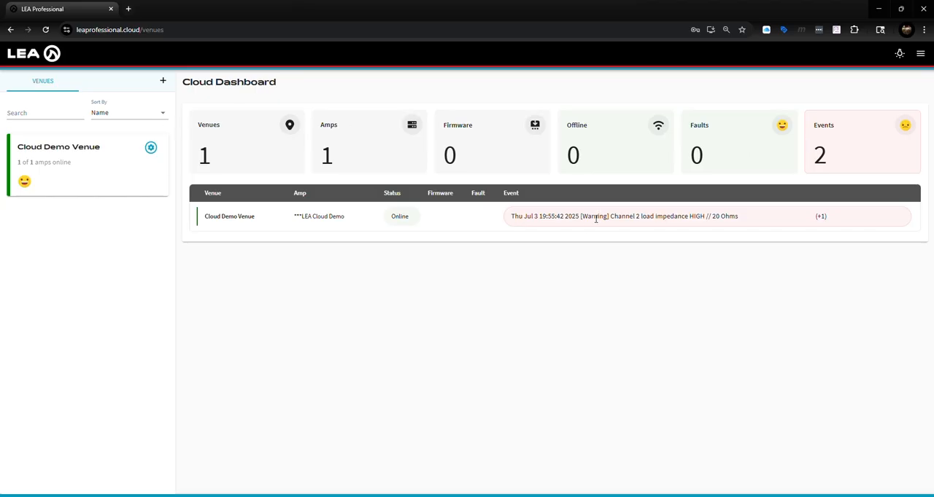
{"action": "left_click", "coordinate": [832, 141]}
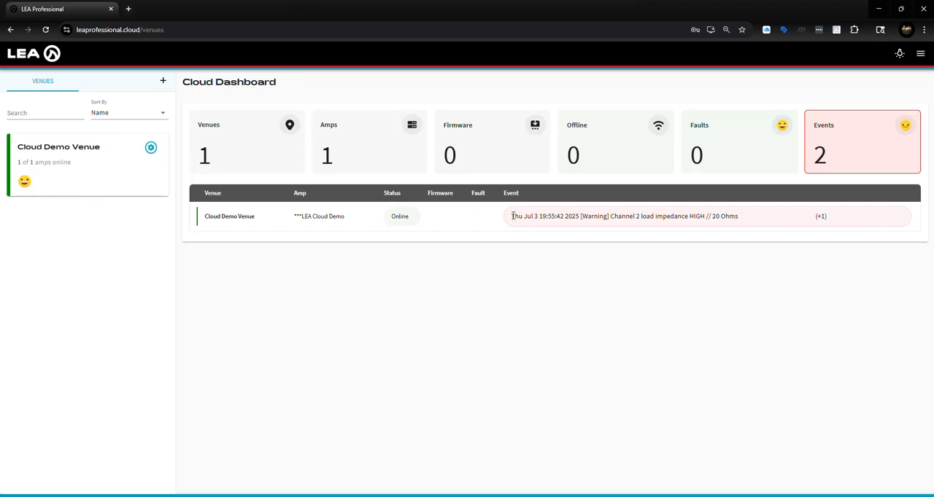
{"action": "left_click_drag", "start_coordinate": [512, 216], "coordinate": [743, 221]}
{"action": "left_click", "coordinate": [744, 220]}
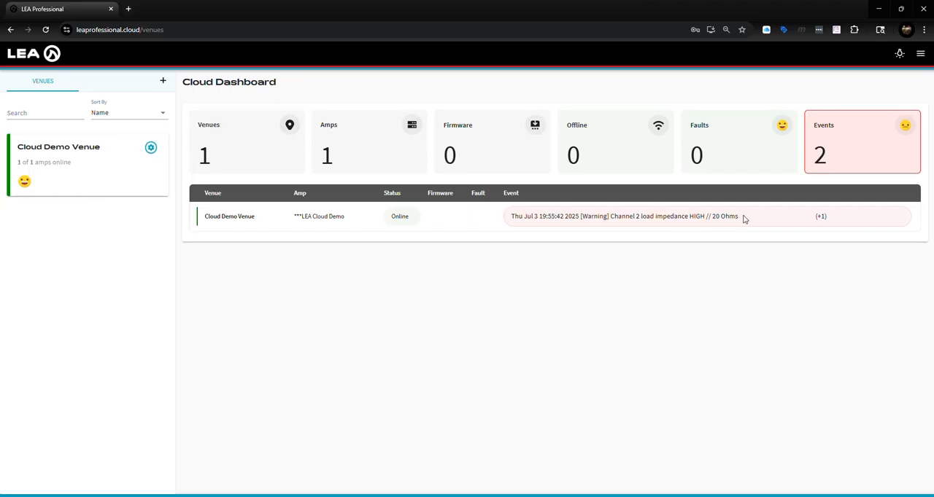